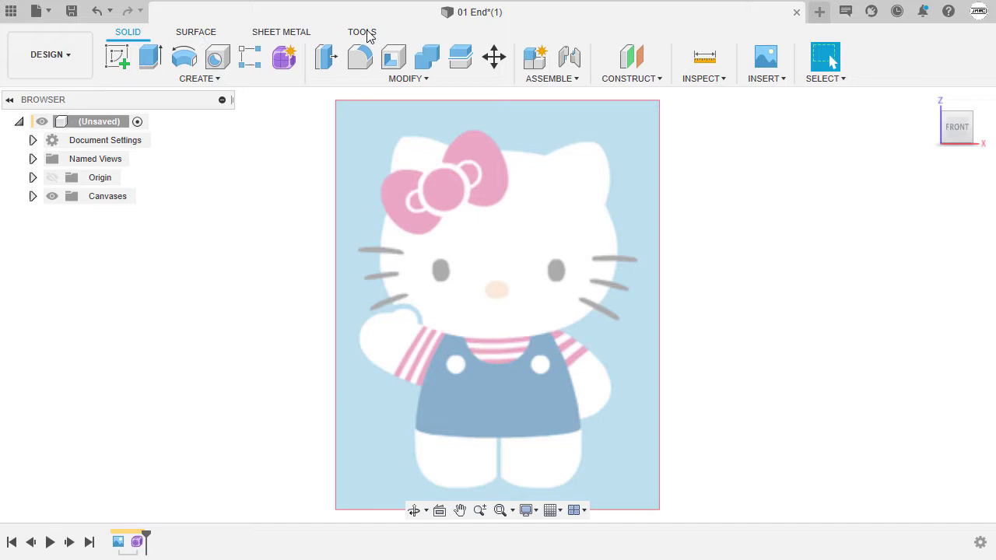
- Zoom out slightly and switch to the T-spline Form workspace with Create Form
scroll(242, 220, "down", 1)
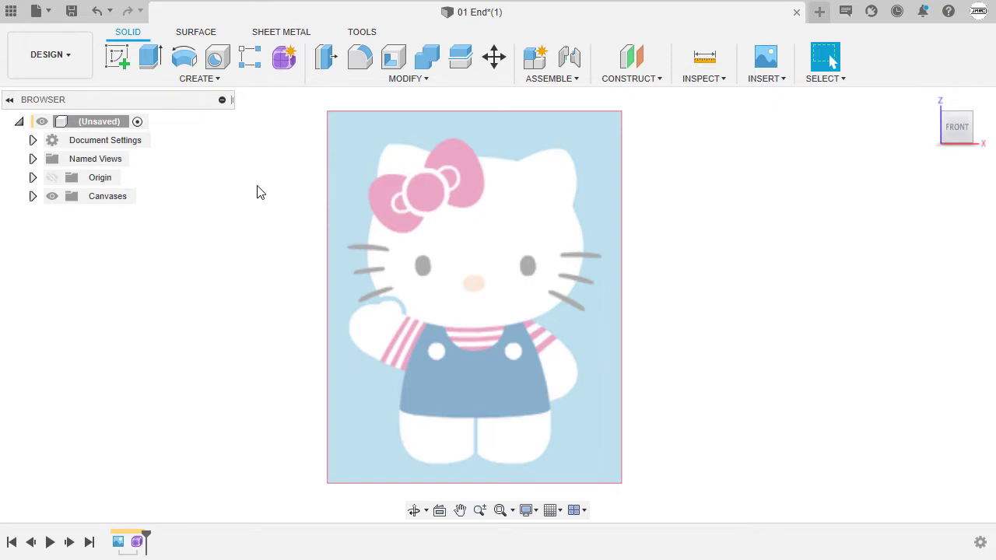
left_click(285, 59)
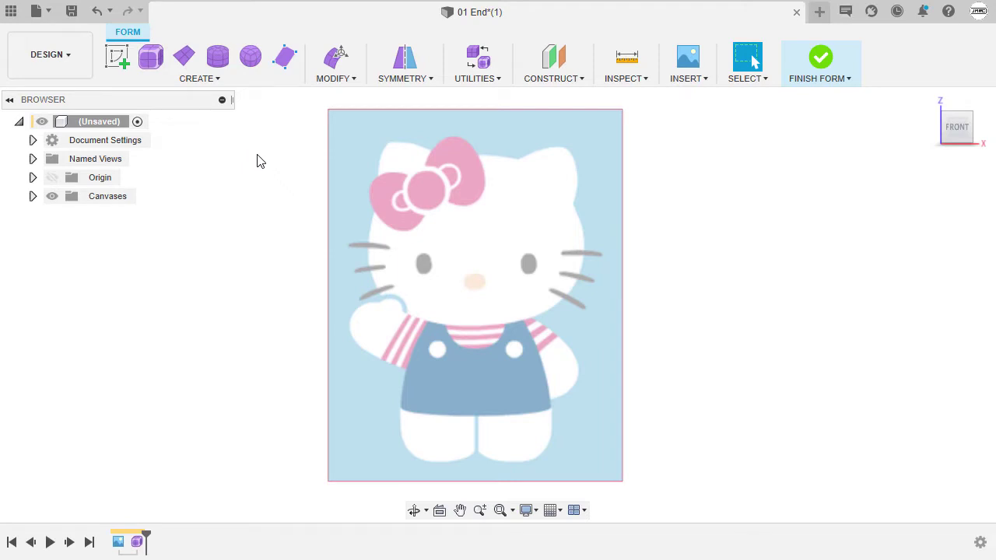
- Place a quadball on the front plane at the origin: 8.407 in diameter, 2 span faces, no symmetry
left_click(206, 79)
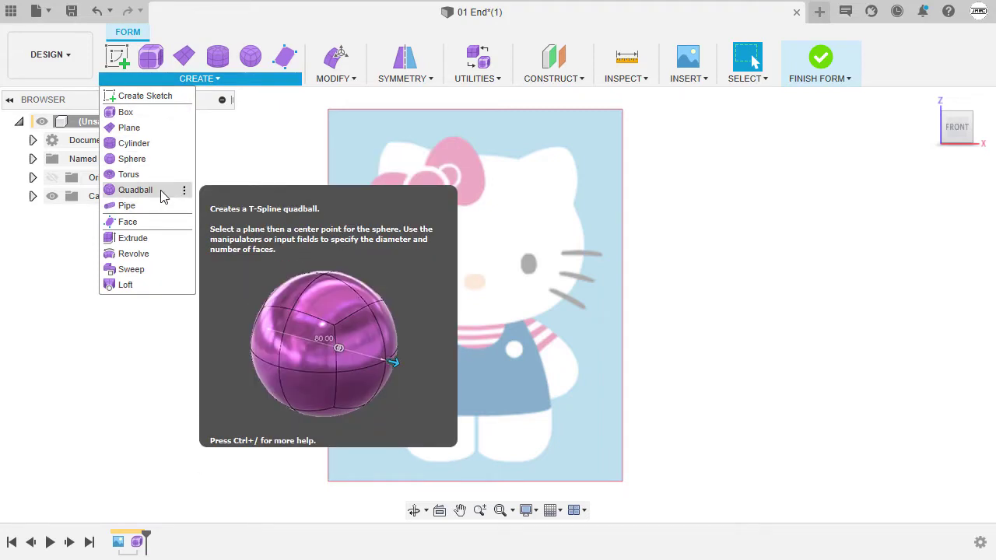
left_click(140, 190)
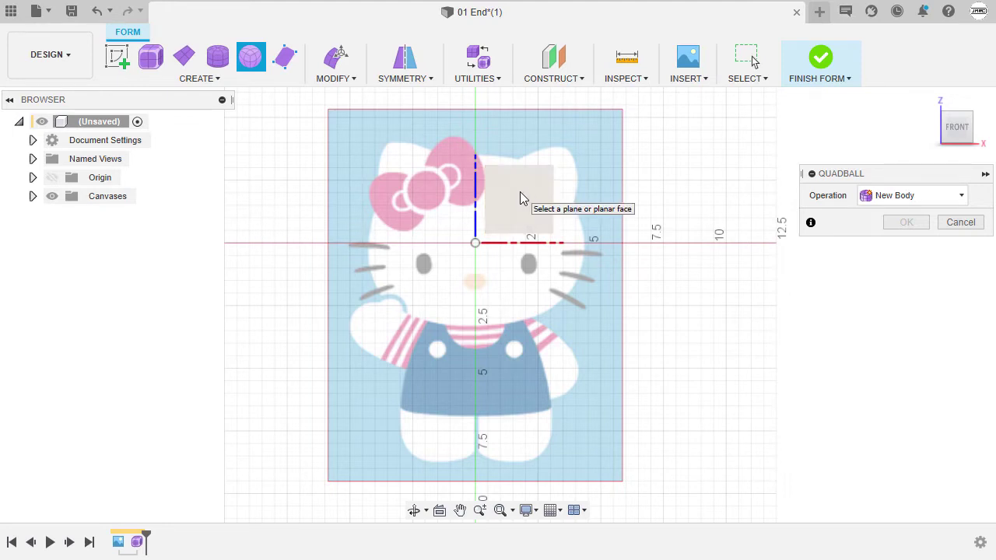
left_click(521, 199)
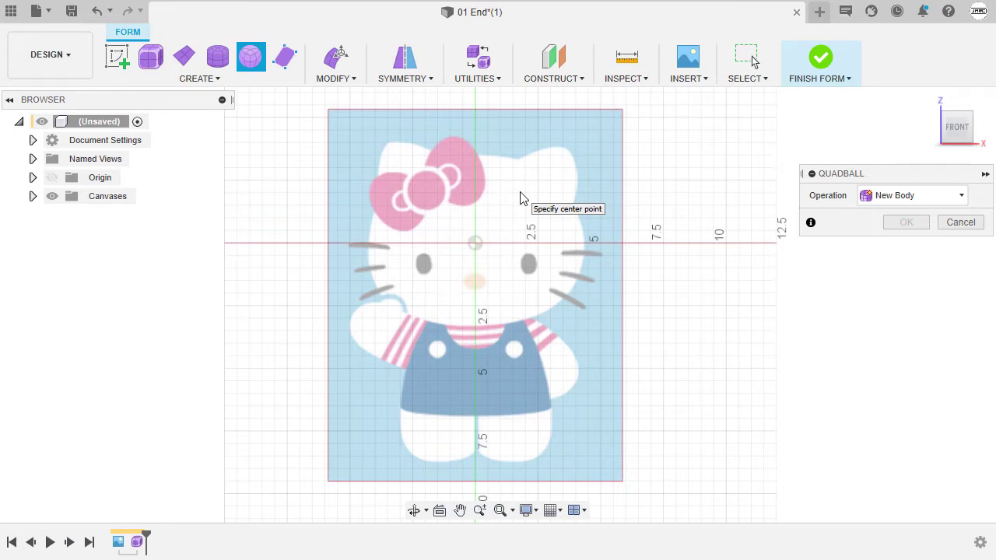
left_click(476, 244)
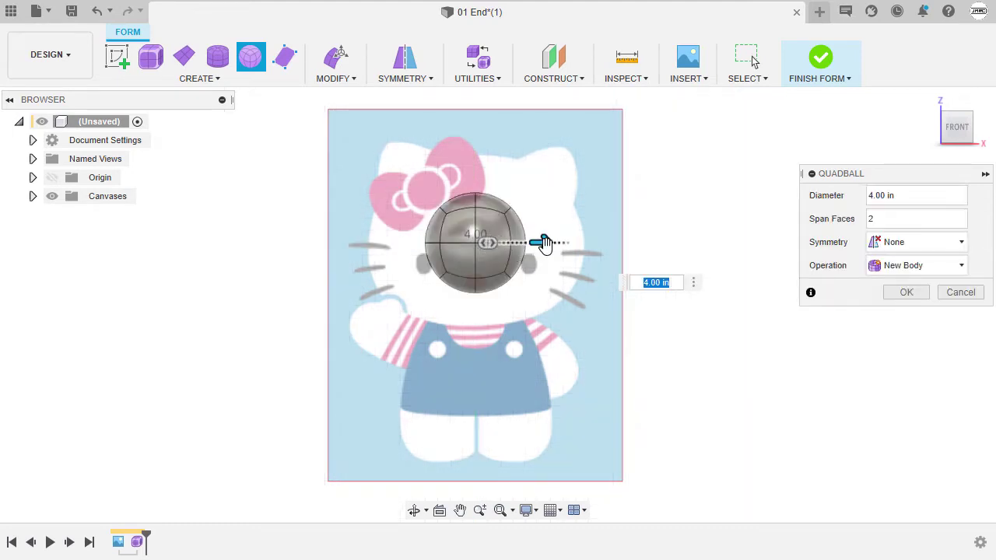
left_click_drag(542, 243, 598, 243)
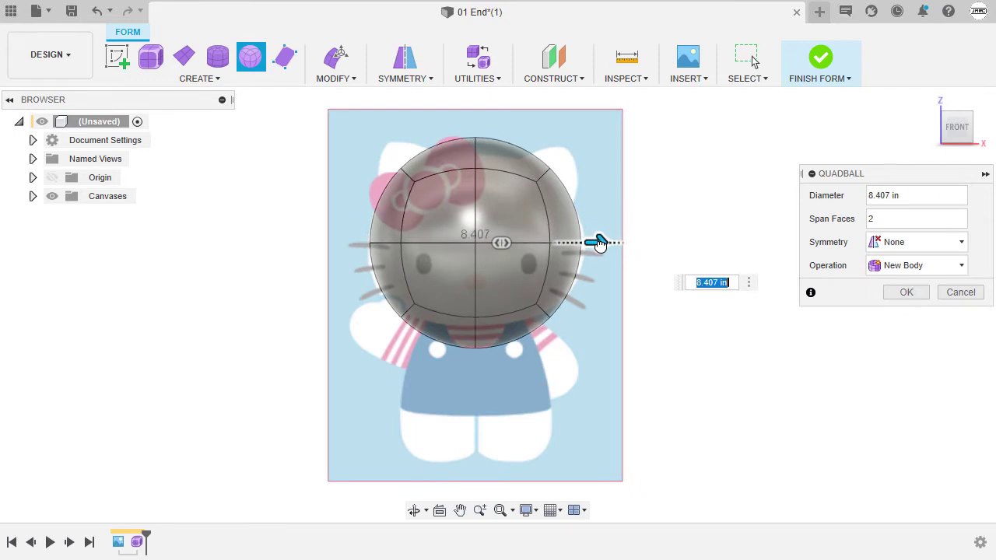
scroll(598, 244, "up", 1)
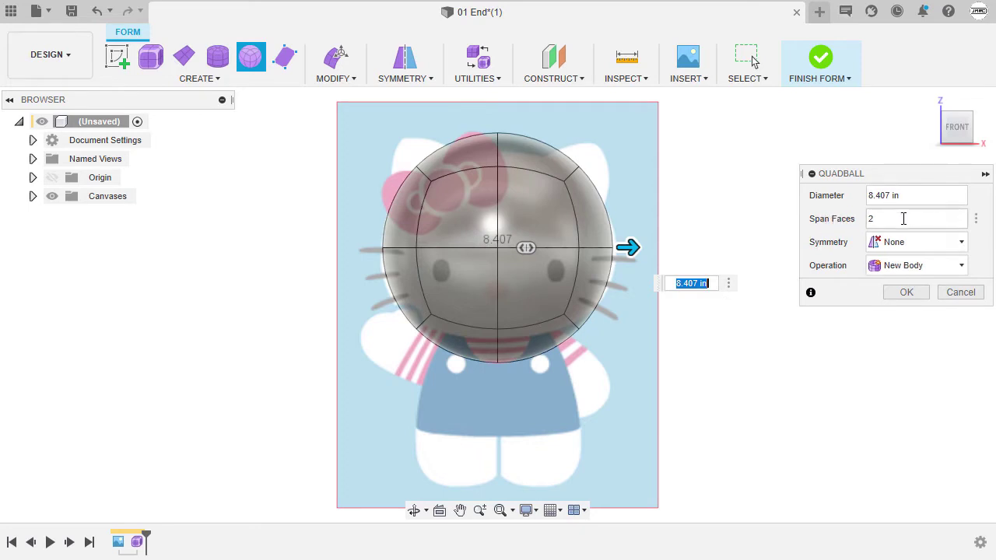
double_click(873, 220)
left_click(925, 246)
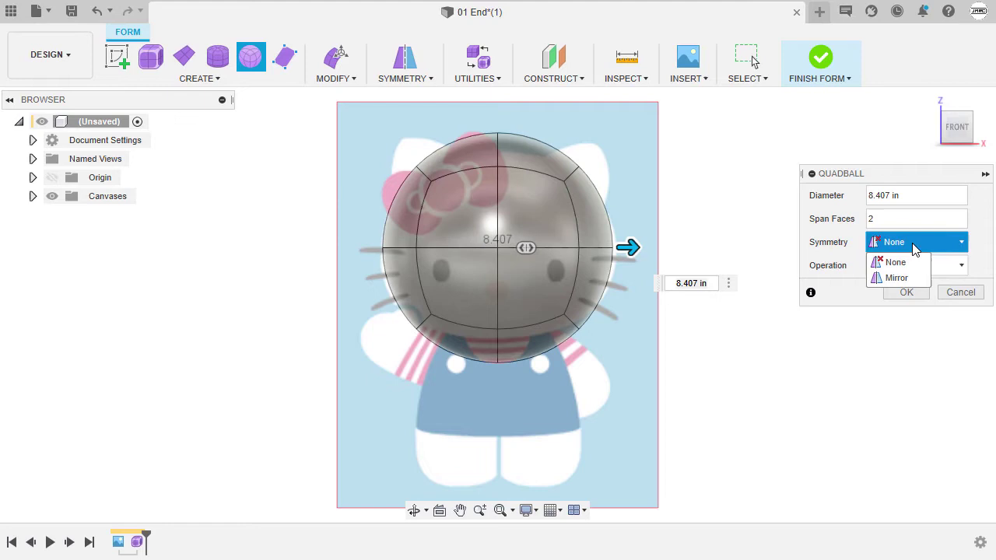
left_click(904, 245)
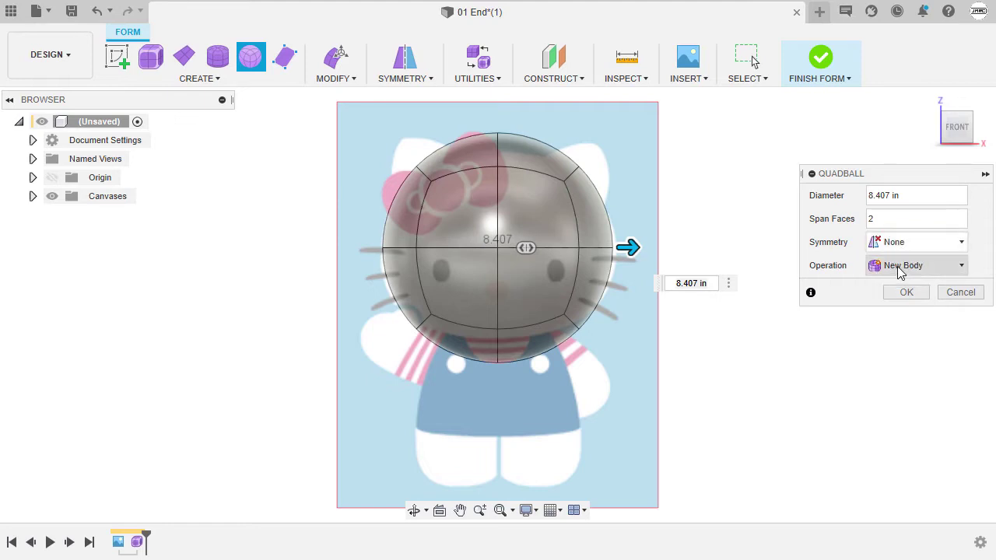
- Create the quadball and add internal mirror symmetry between its upper-right and upper-left faces
left_click(907, 293)
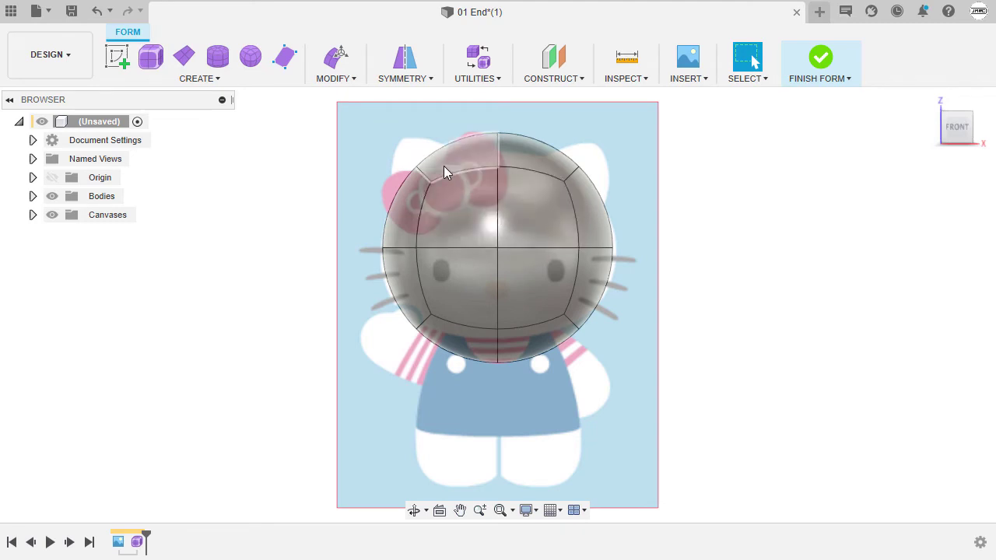
left_click(406, 78)
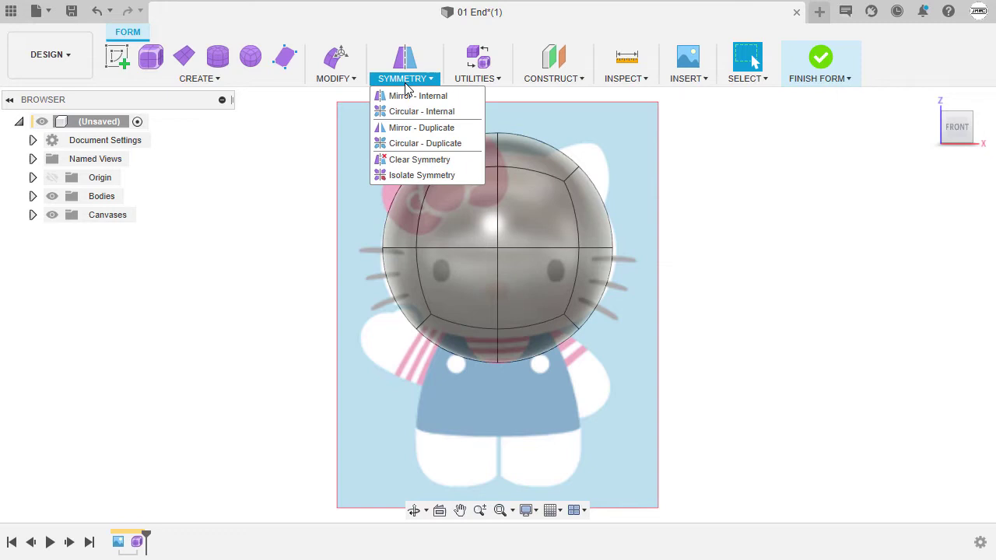
left_click(454, 100)
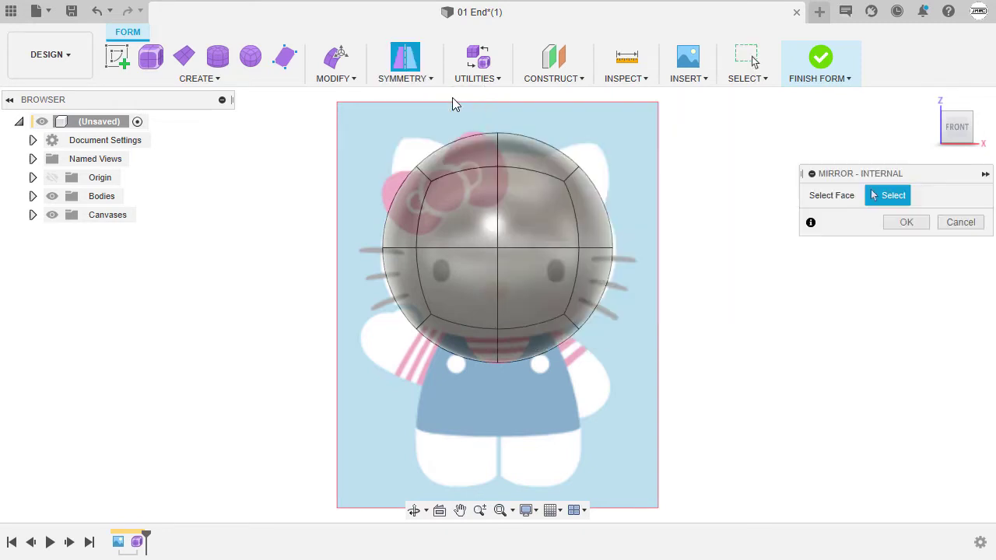
left_click(535, 216)
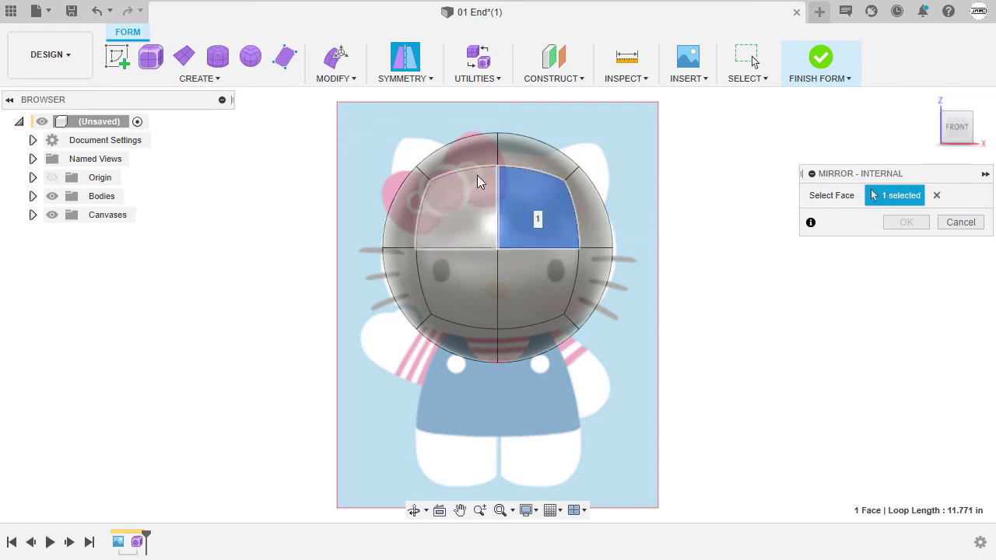
left_click(465, 214)
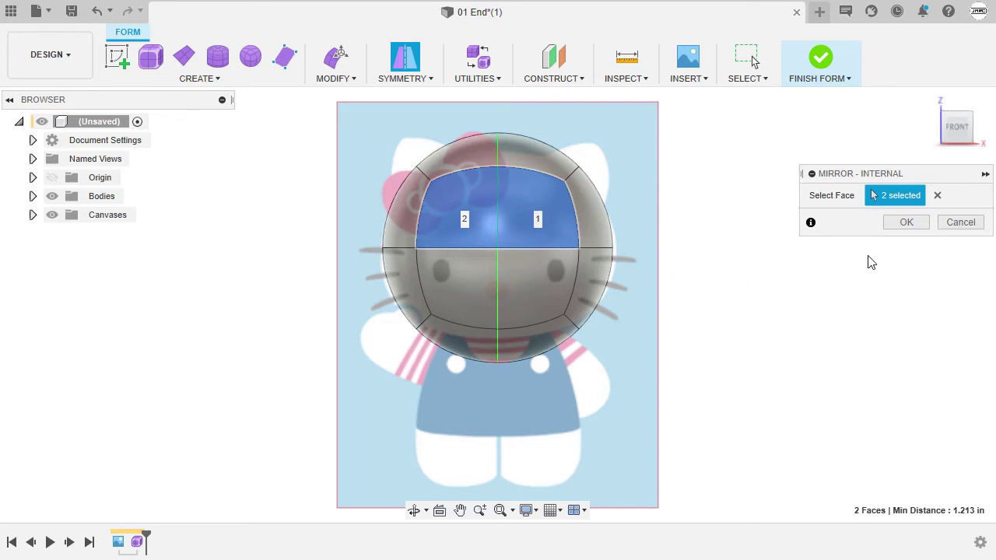
left_click(906, 224)
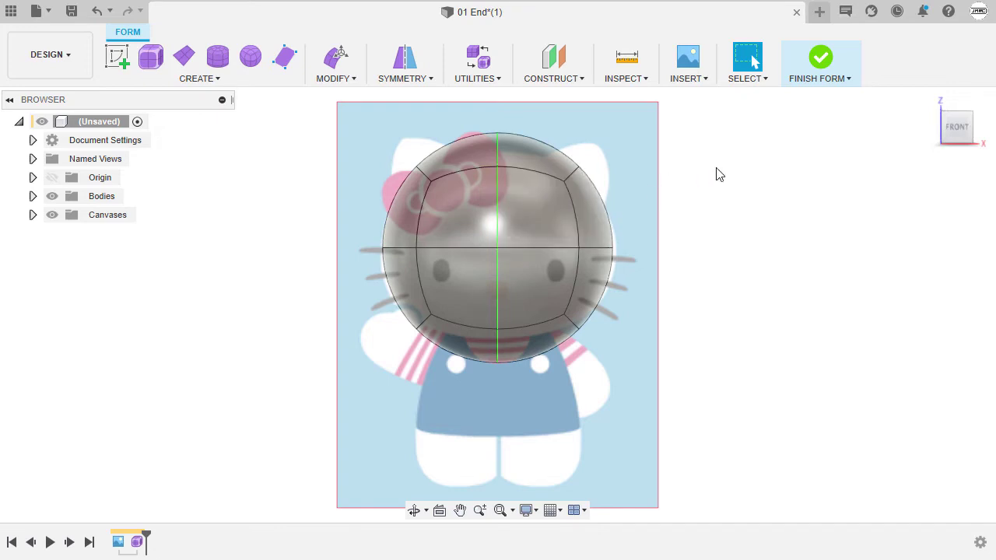
- Window-select the two upper side edges of the sphere, then return to the FRONT view
left_click(751, 84)
left_click_drag(549, 139, 622, 216)
middle_click_drag(718, 220, 595, 240, "shift")
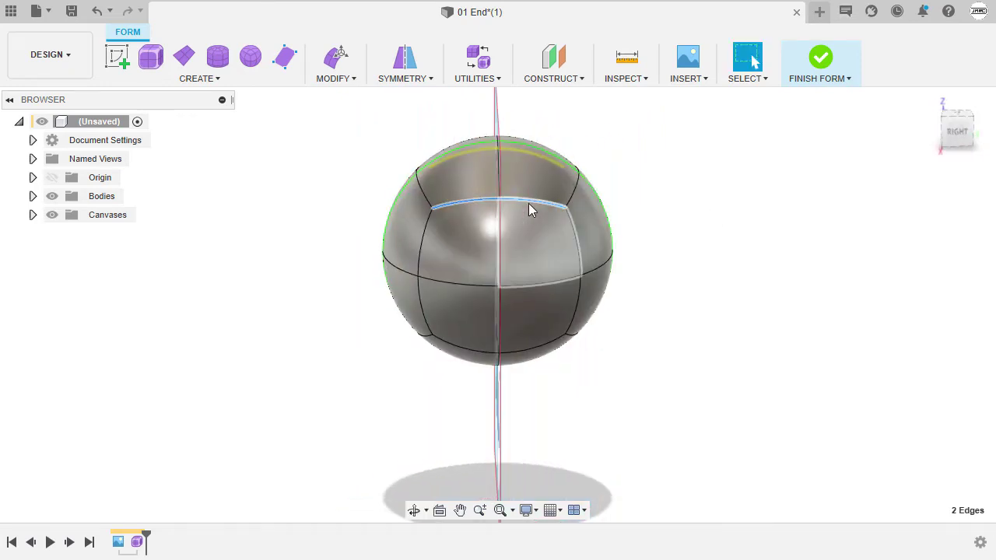
middle_click_drag(528, 203, 656, 199, "shift")
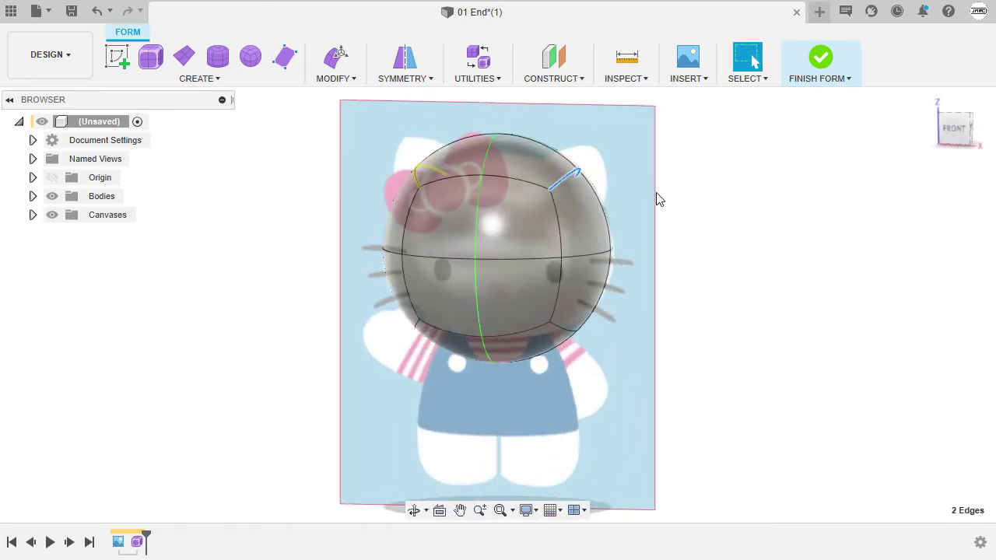
left_click(955, 133)
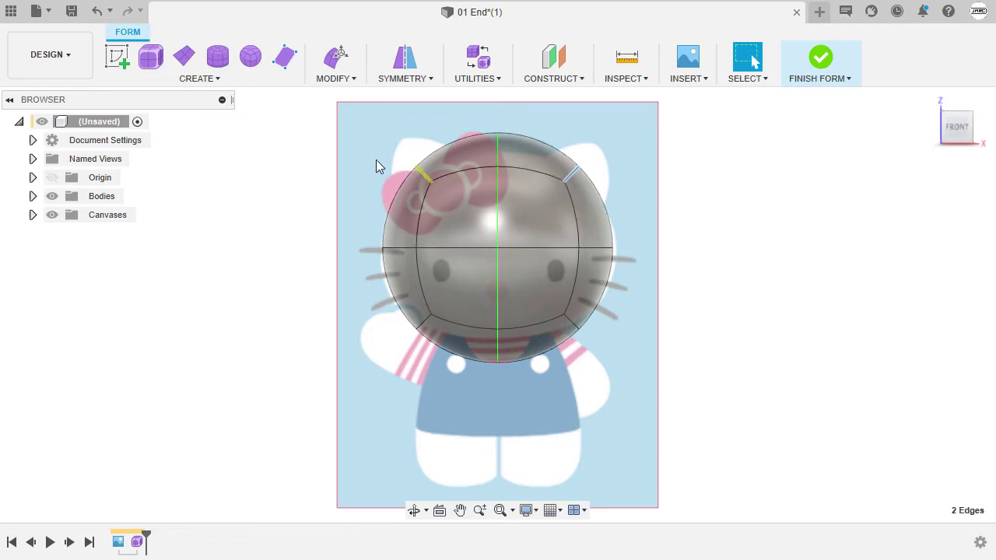
- Push the two selected upper edges outward 0.171 in with Edit Form to widen the top
left_click(337, 79)
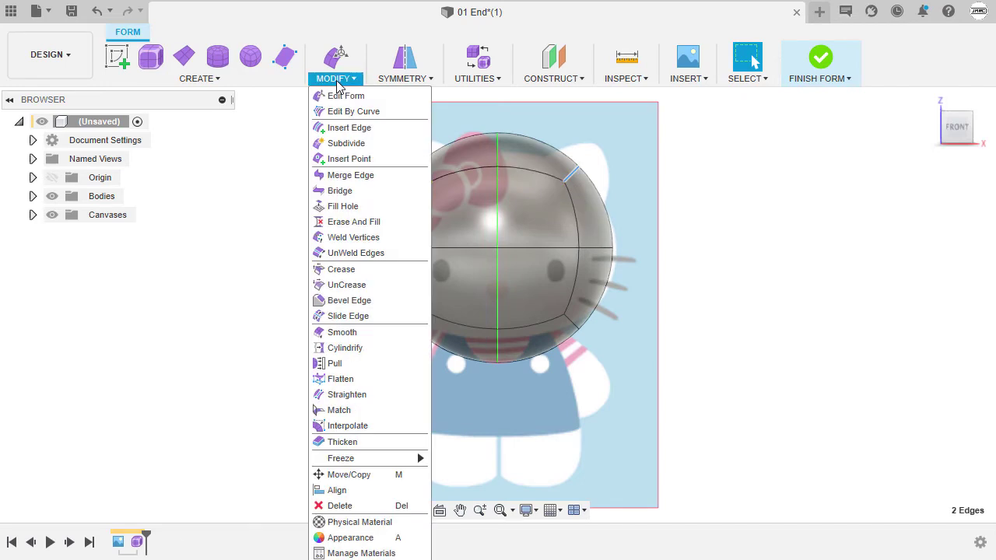
left_click(389, 99)
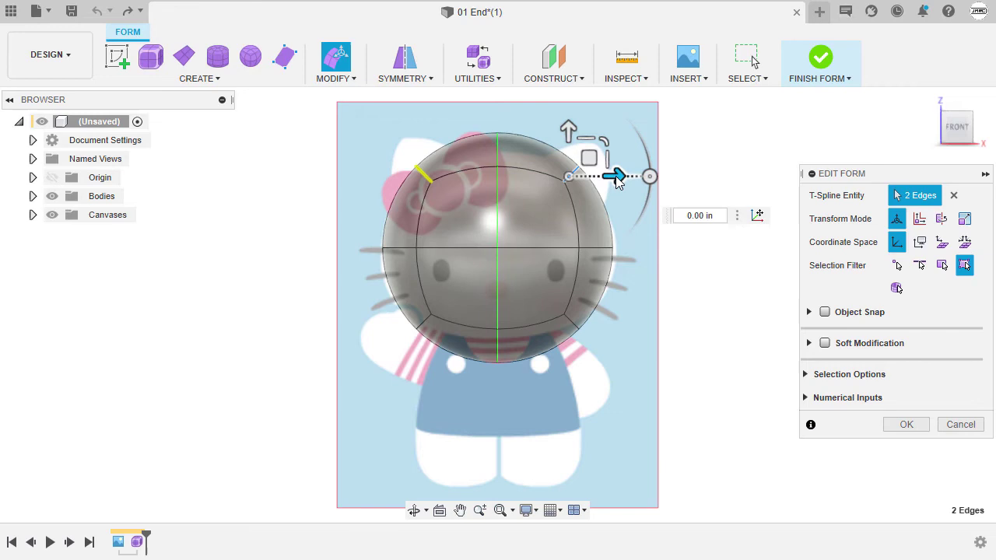
mouse_move(614, 176)
left_mouse_down()
mouse_move(674, 179)
mouse_move(621, 175)
left_mouse_up()
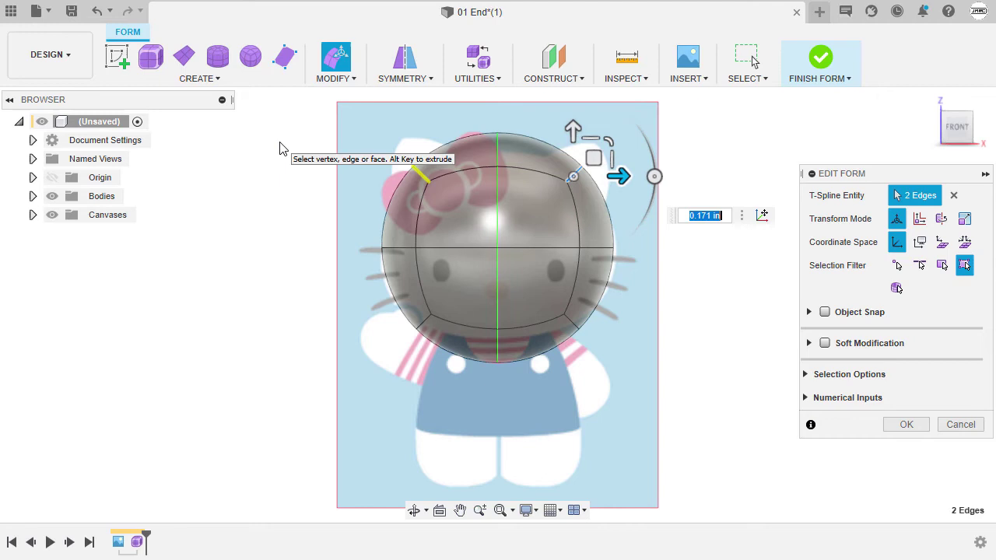
left_click(249, 160)
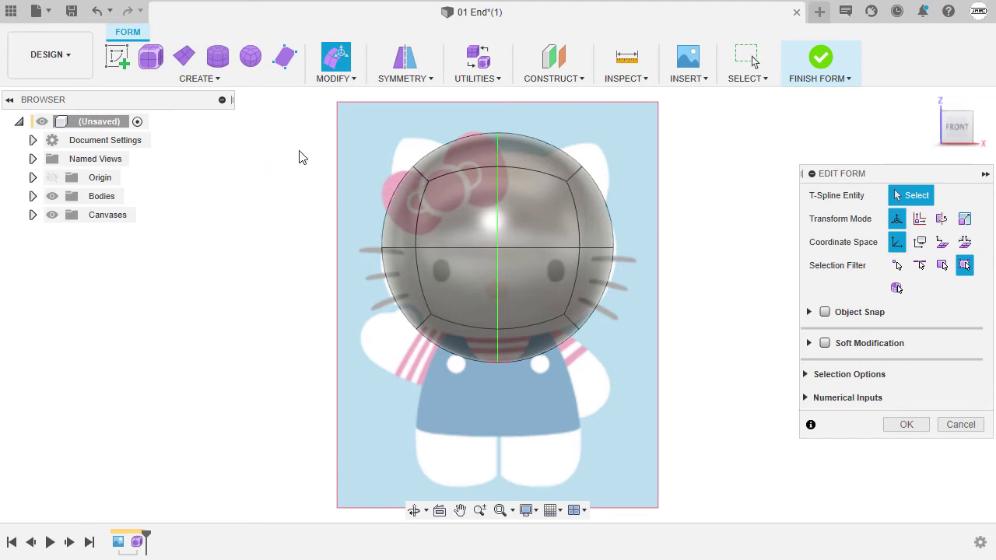
left_click(745, 81)
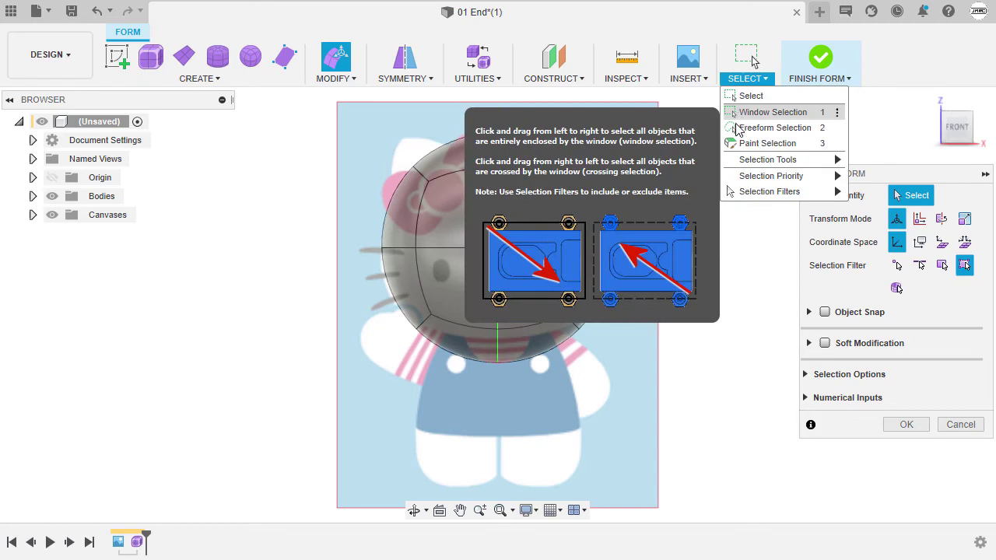
left_click(737, 115)
- Select the sphere's top edges and pull them down about 1 in to flatten the top
scroll(475, 182, "up", 2)
middle_click_drag(476, 182, 498, 138)
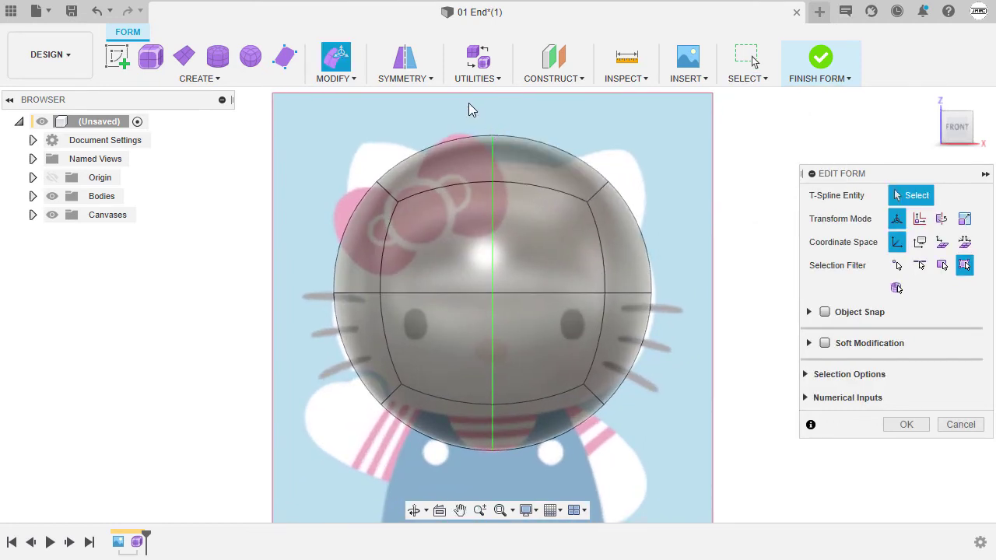
left_click_drag(465, 102, 525, 205)
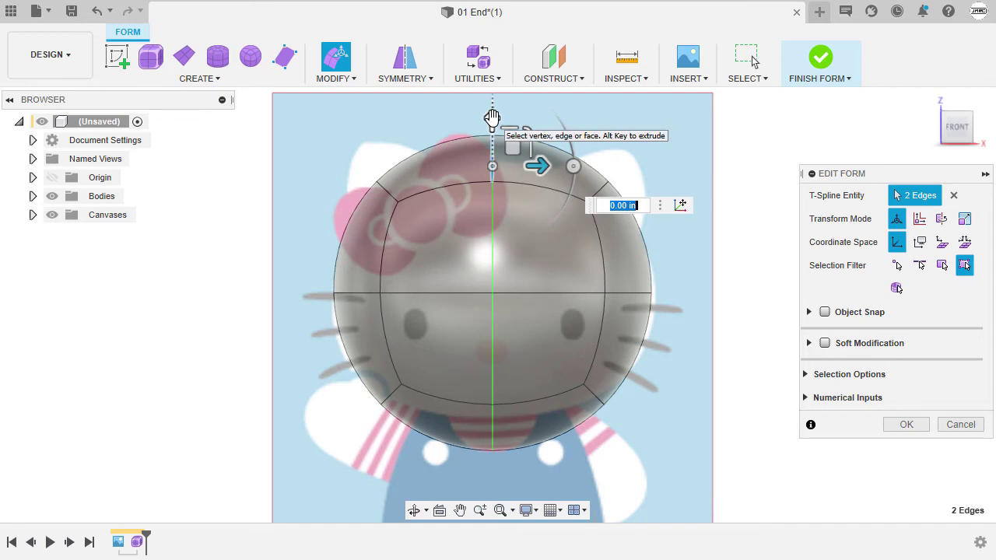
left_click_drag(492, 117, 491, 159)
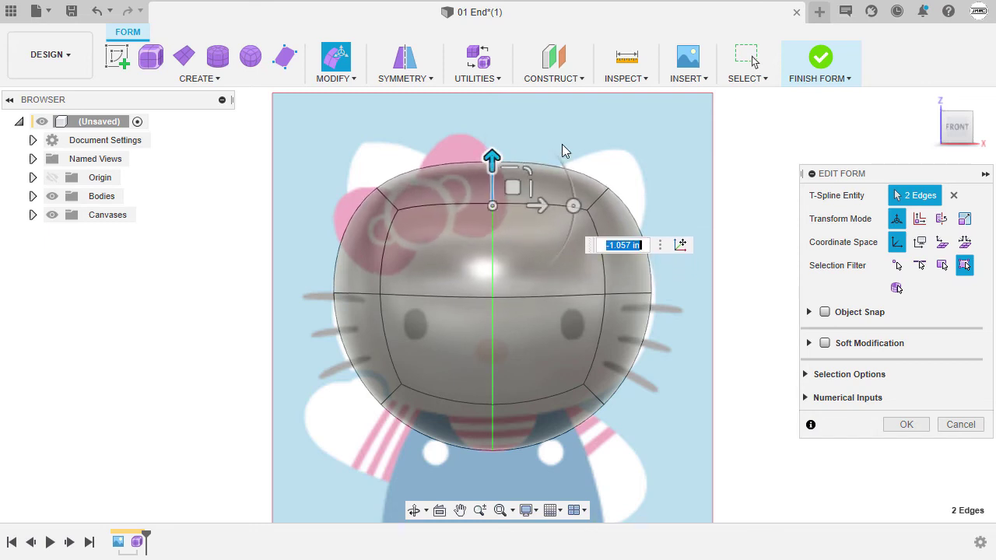
left_click(751, 148)
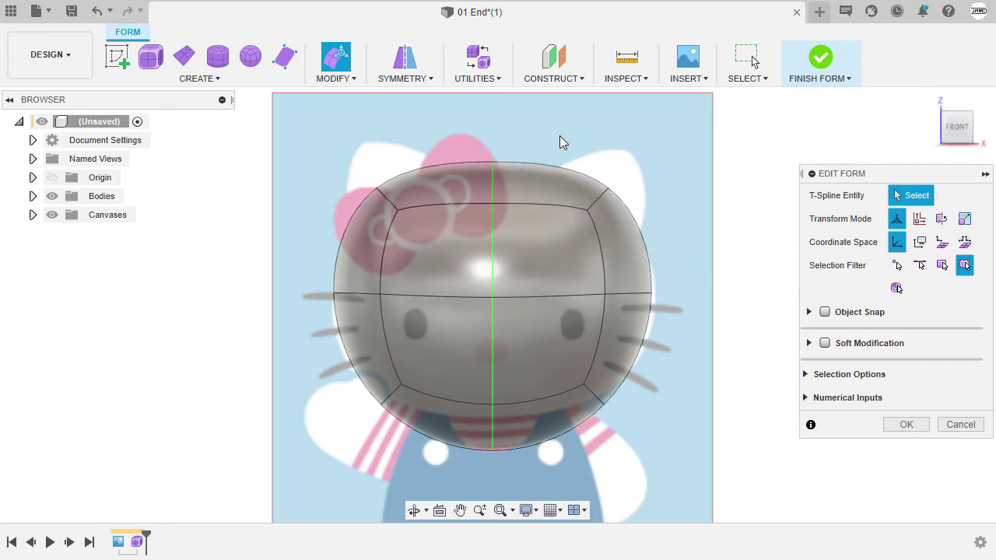
- Move the upper corner edges with the planar handle to square off the top
left_click_drag(545, 125, 665, 250)
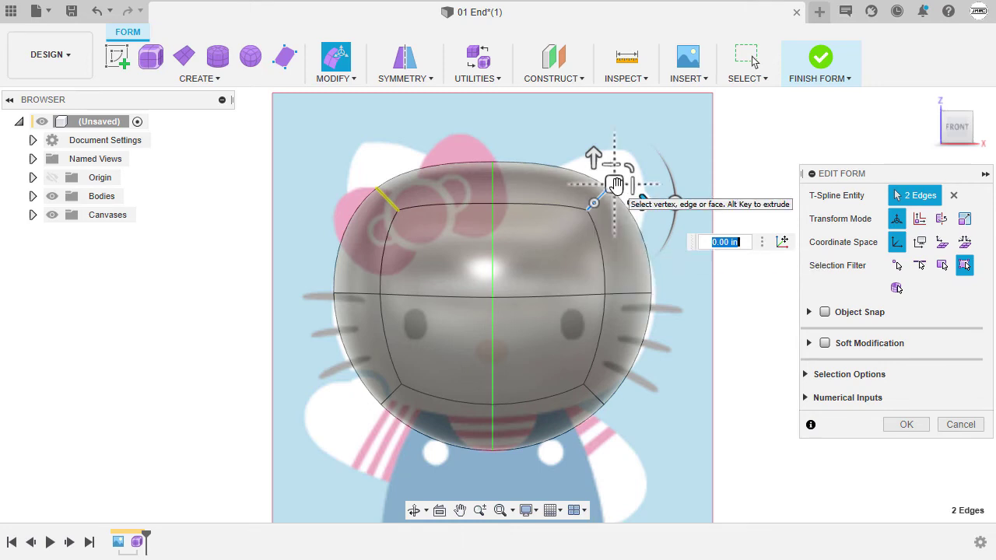
mouse_move(615, 184)
left_mouse_down()
mouse_move(594, 207)
mouse_move(609, 191)
left_mouse_up()
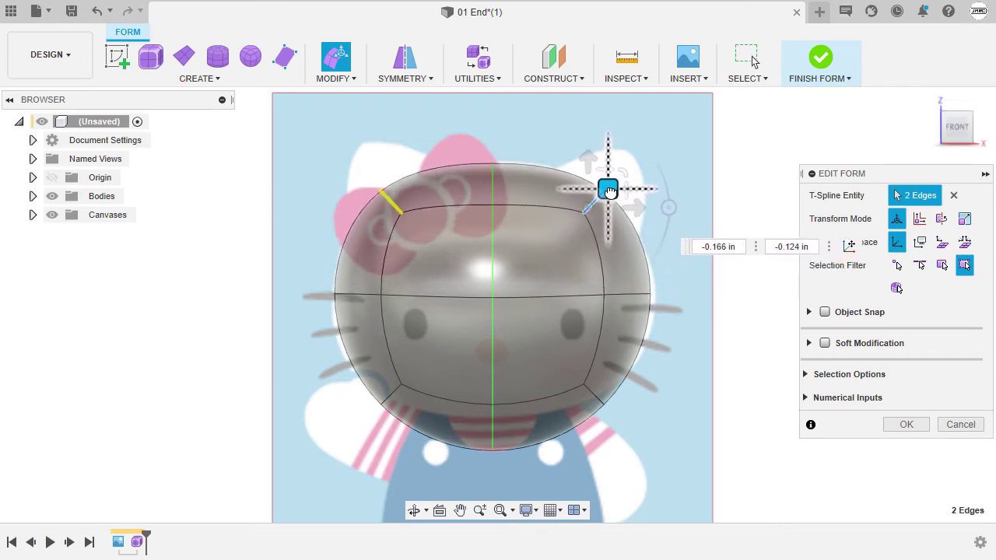
left_click(264, 376)
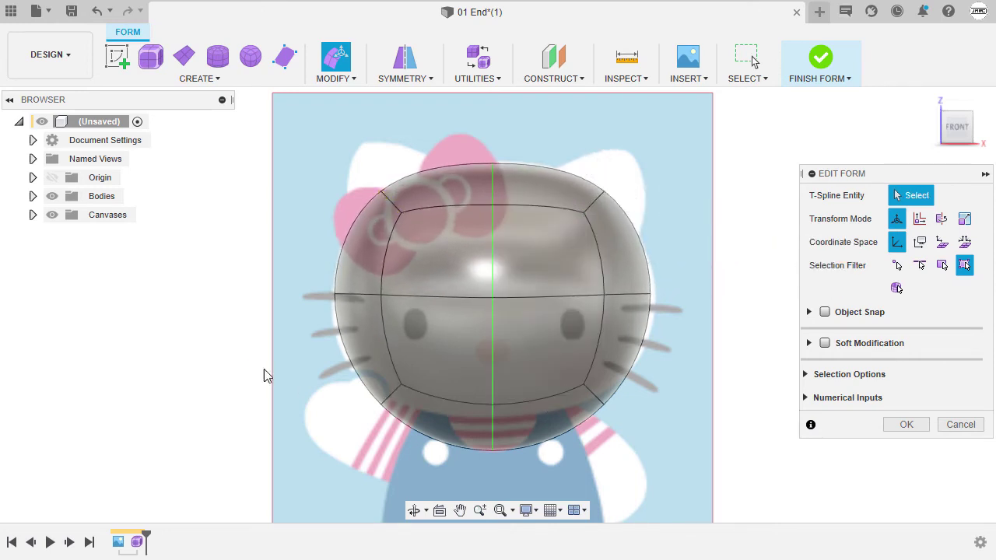
- Raise the bottom edges 1.265 in to flatten the head's bottom
left_click_drag(463, 379, 543, 471)
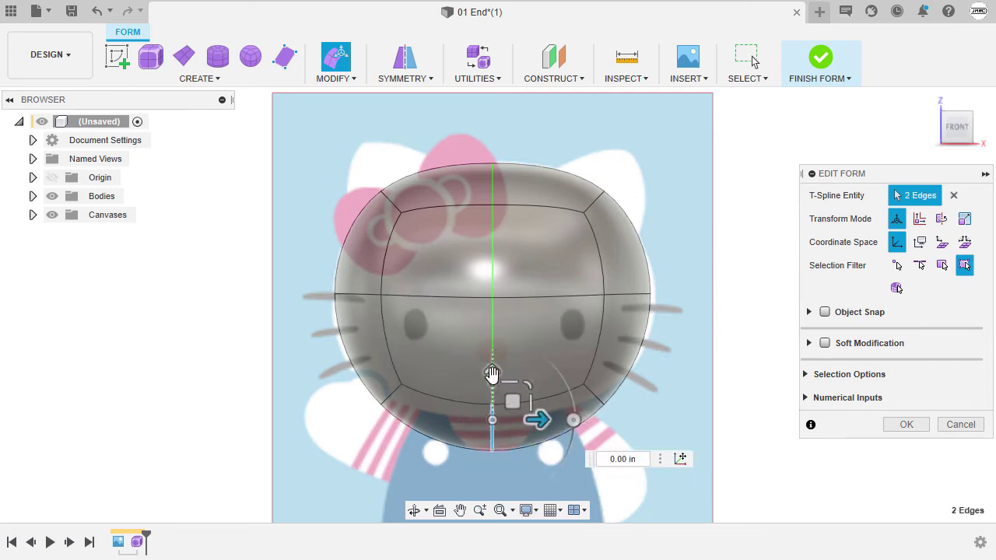
left_click_drag(492, 373, 498, 328)
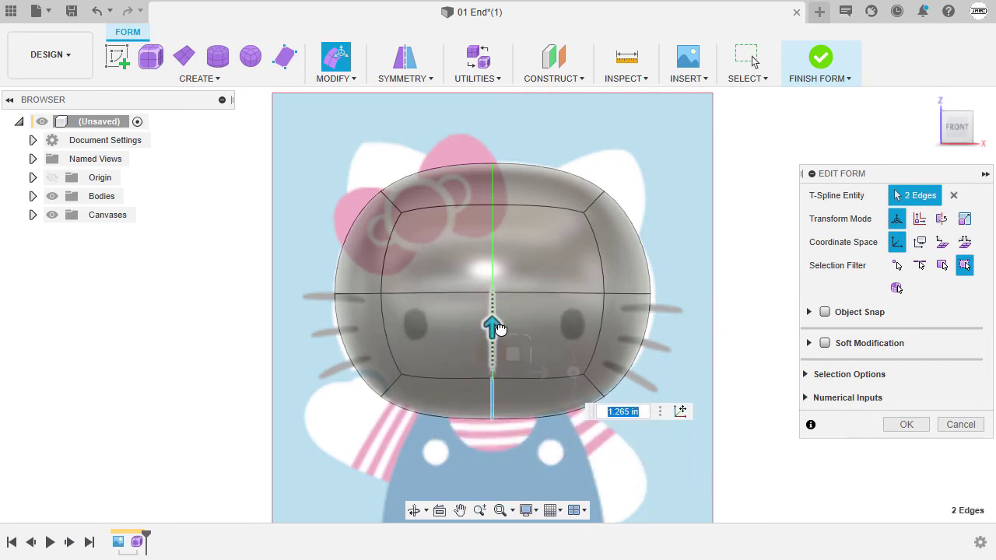
left_click(692, 352)
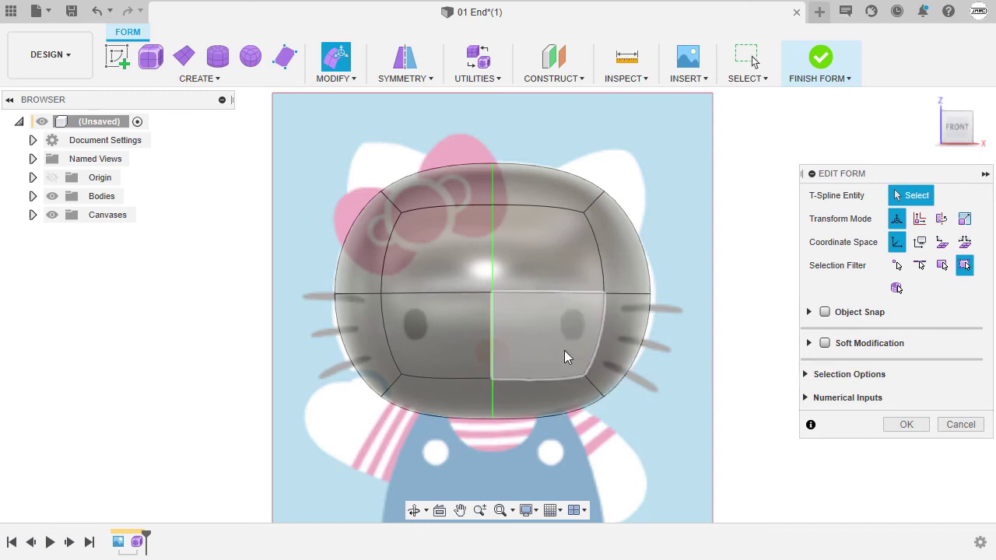
- Pull the lower corner edges out and push the side edges outward 0.145 in
left_click(598, 389)
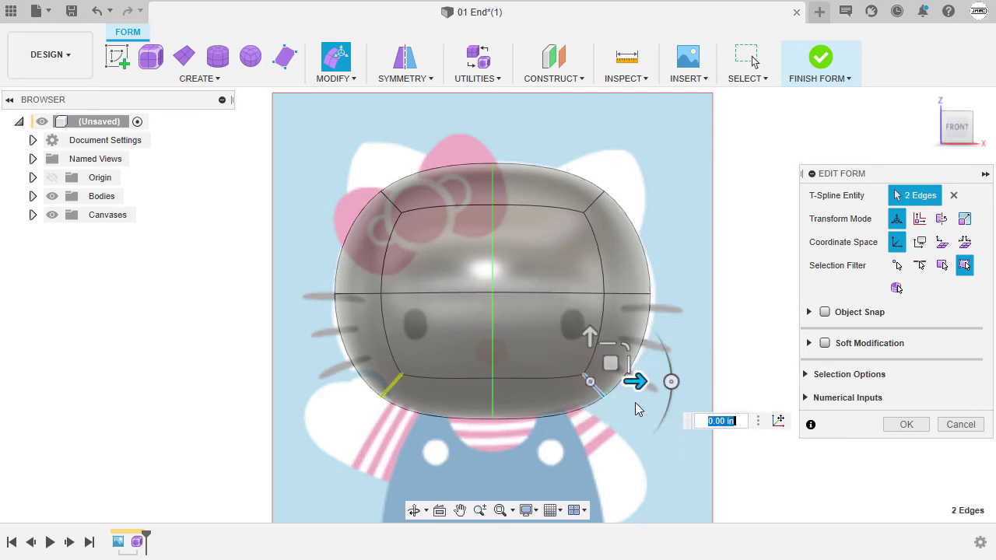
left_click_drag(611, 364, 614, 352)
left_click(691, 274)
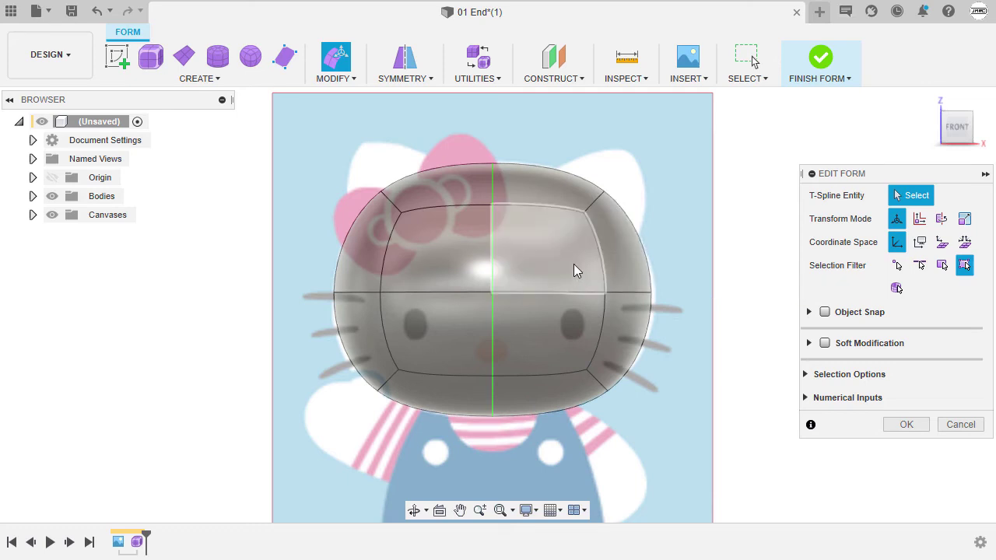
left_click_drag(574, 253, 670, 290)
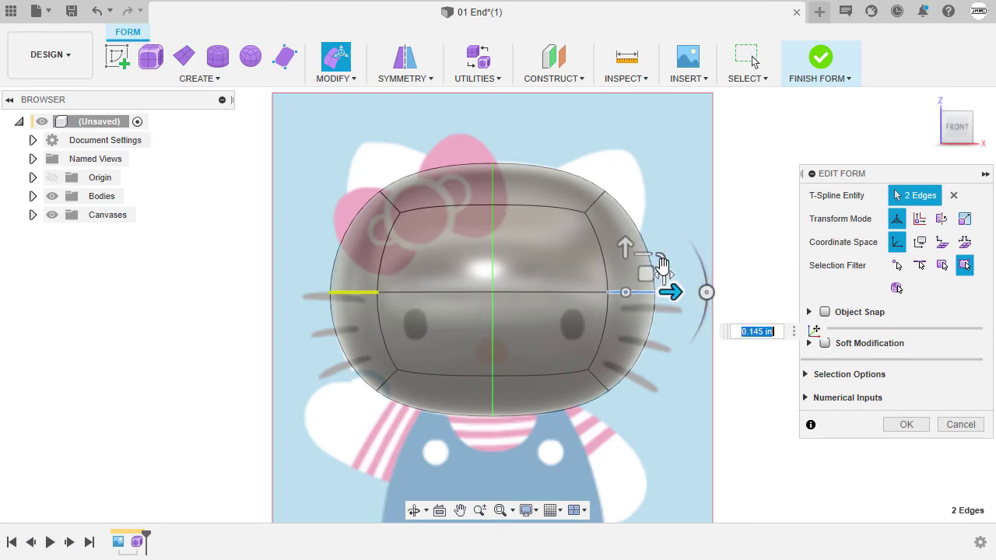
left_click(755, 199)
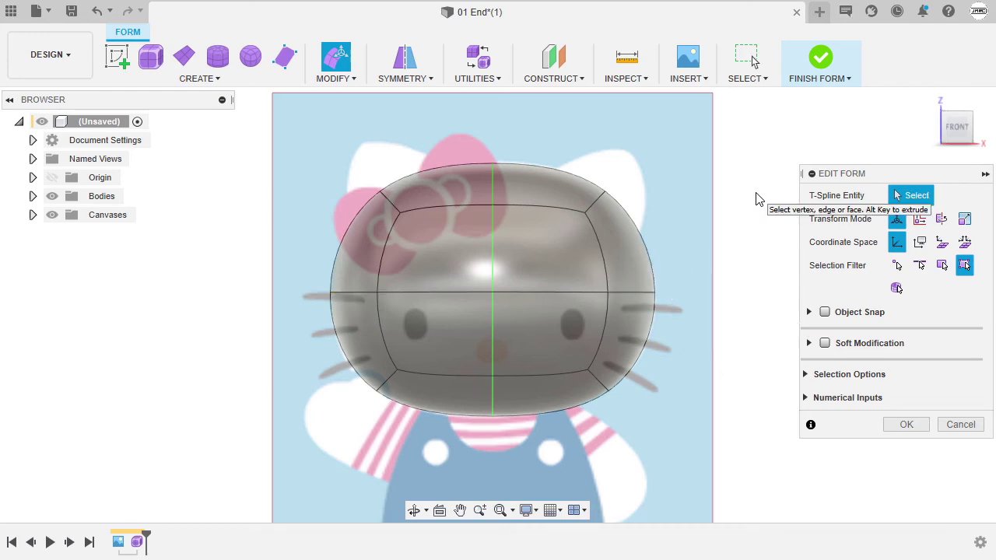
- From the TOP view, push the back edges inward about 0.54 in
middle_click_drag(745, 207, 754, 296, "shift")
middle_click_drag(753, 187, 721, 249, "shift")
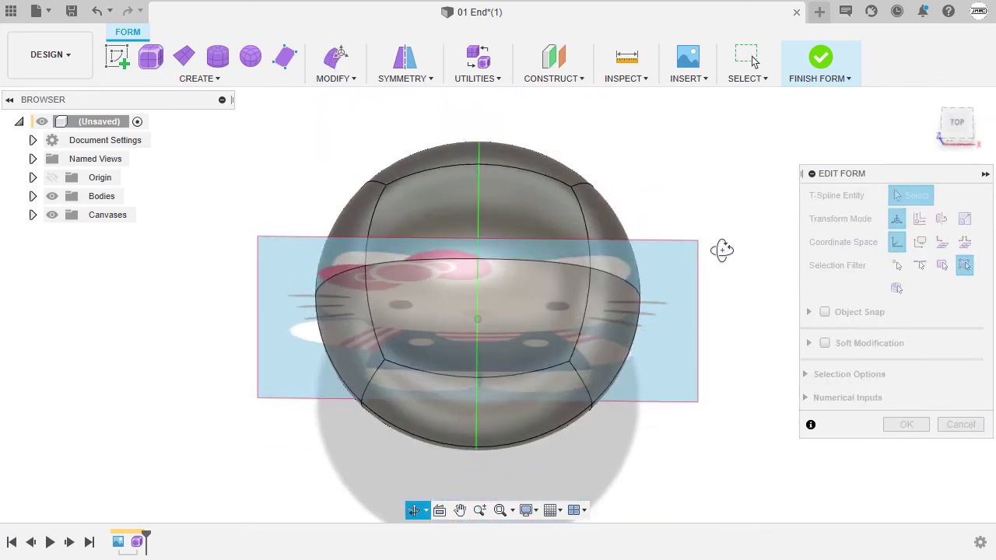
left_click(957, 124)
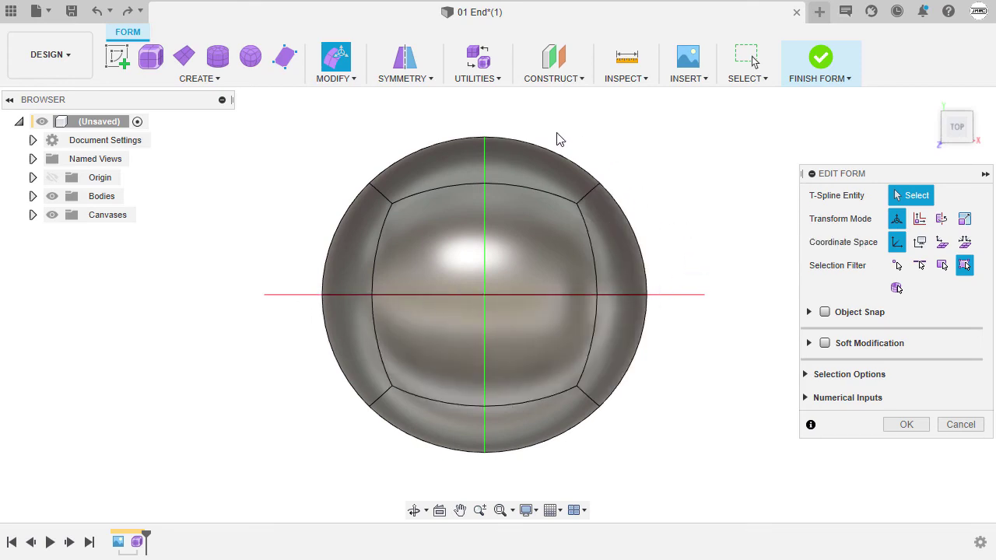
left_click_drag(458, 108, 518, 223)
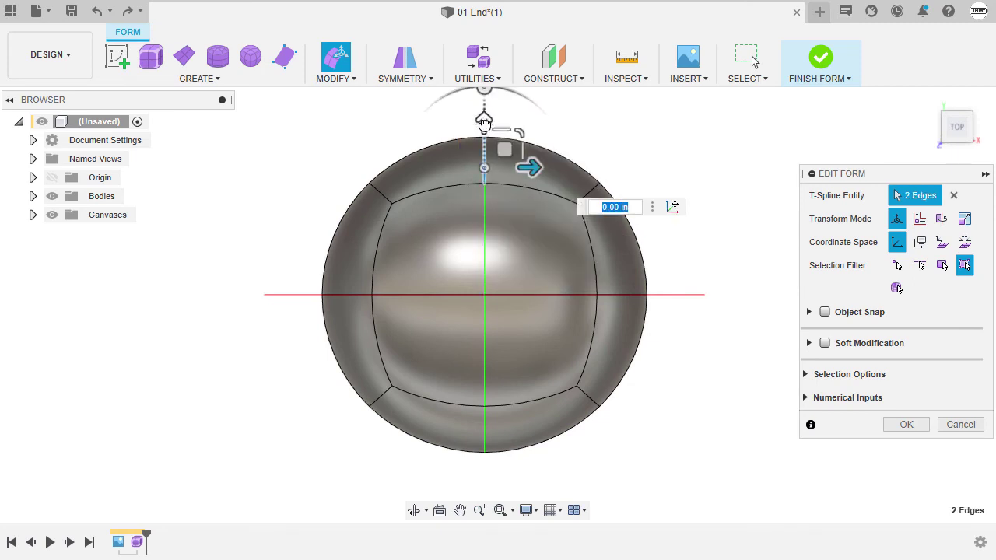
left_click_drag(484, 121, 482, 139)
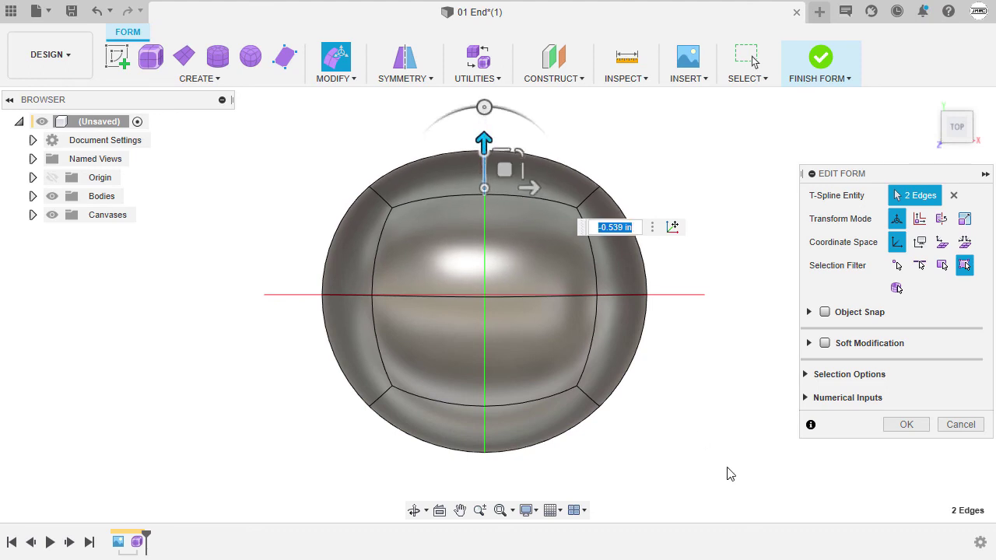
- Draw the rear corner edges inward with the planar handle
left_click(711, 364)
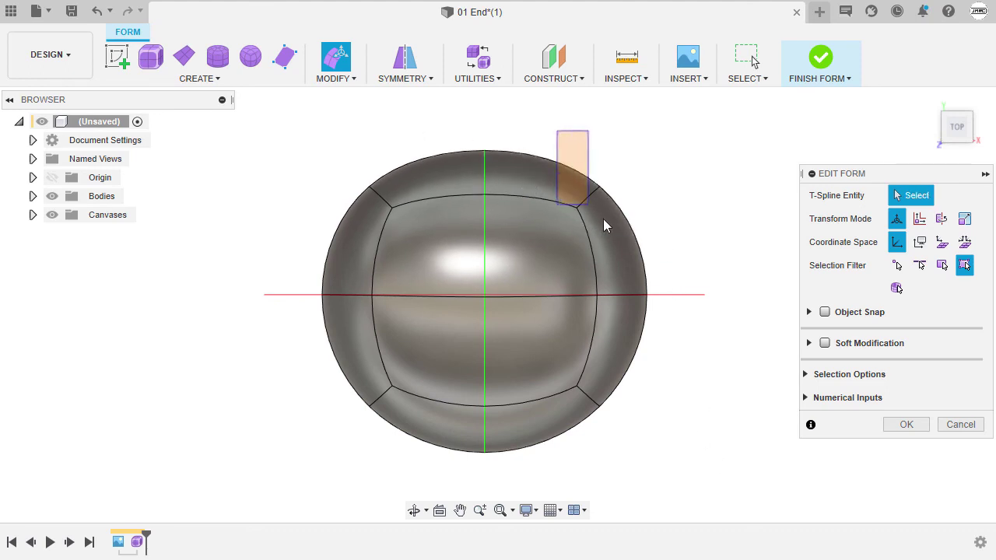
left_click(588, 197)
left_click_drag(600, 179, 600, 190)
- Push the front-centre edges in 0.684 in
left_click(713, 364)
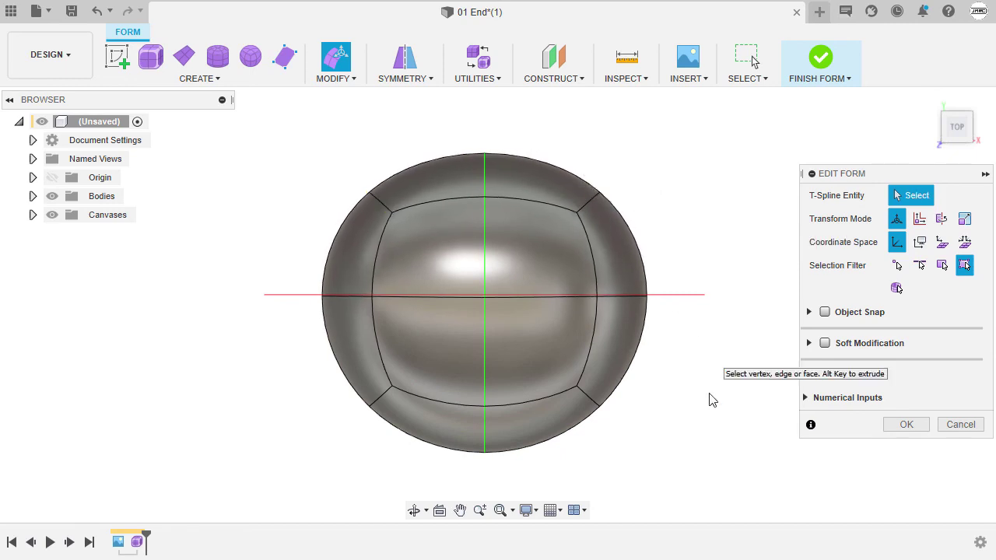
left_click_drag(460, 371, 481, 356)
left_click(712, 420)
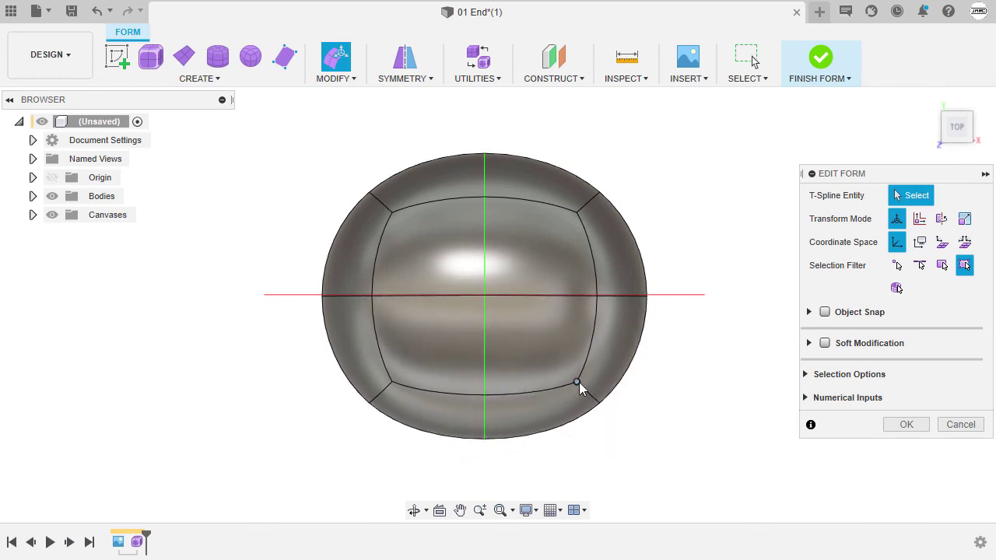
- Shift the front corner edges 0.332 in to round the oval outline
left_click_drag(557, 349, 647, 427)
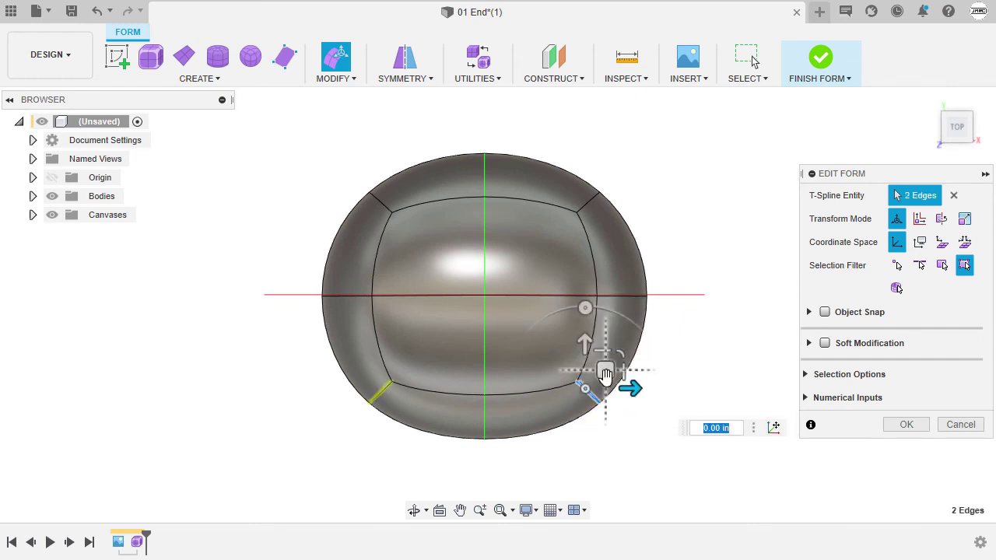
mouse_move(605, 369)
left_mouse_down()
mouse_move(596, 355)
mouse_move(605, 366)
mouse_move(604, 356)
mouse_move(603, 385)
left_mouse_up()
left_click(719, 359)
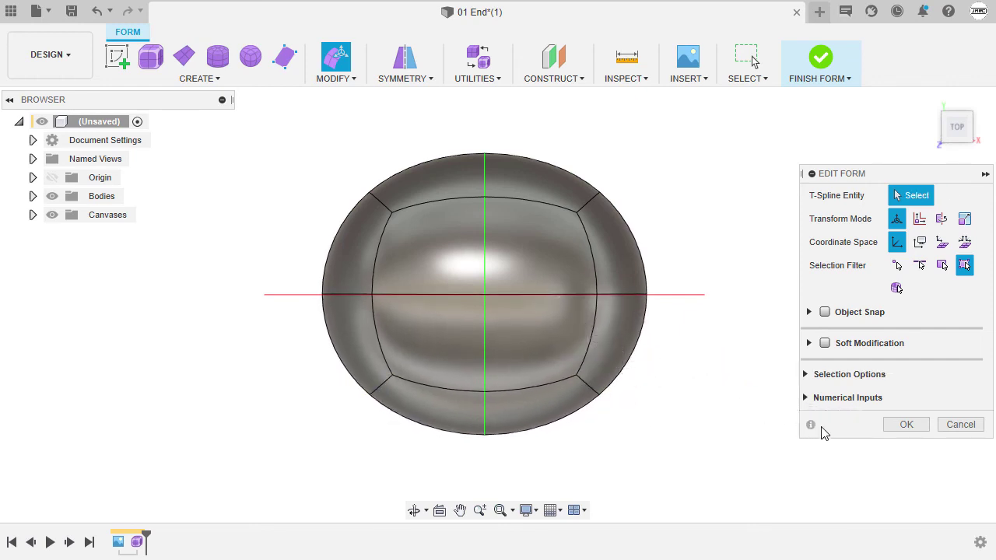
- Commit the Edit Form changes and show the flattened head from the Home 3D view
left_click(907, 429)
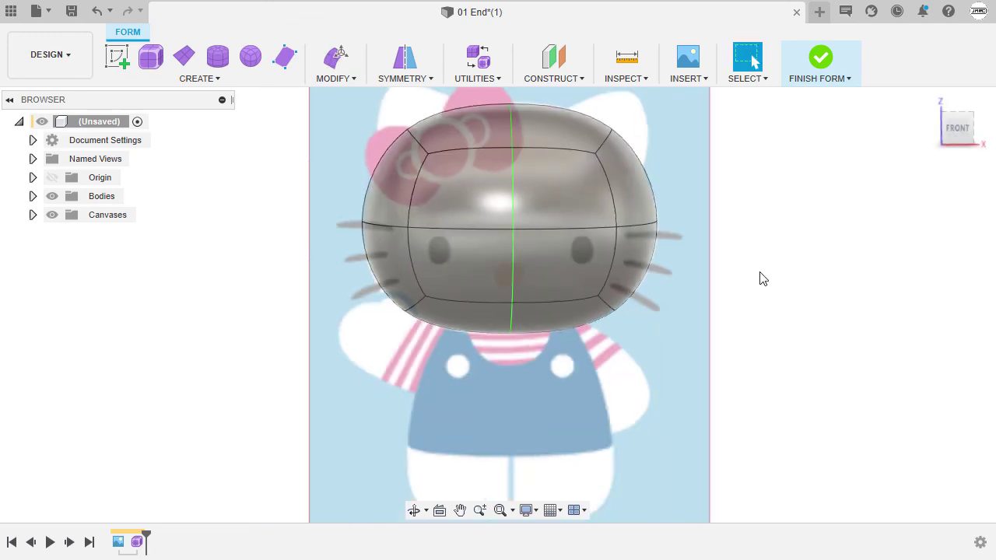
middle_click_drag(758, 278, 775, 290, "shift")
left_click(930, 99)
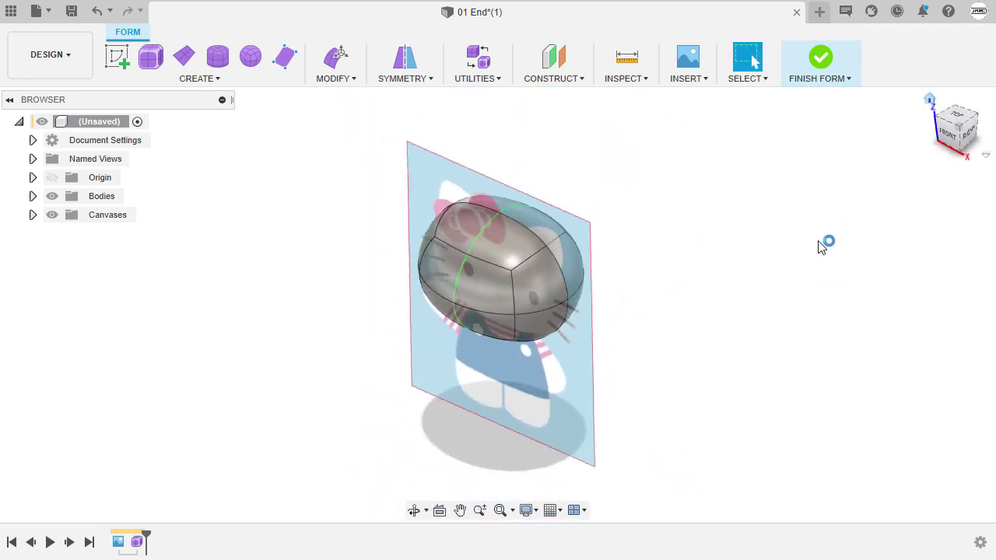